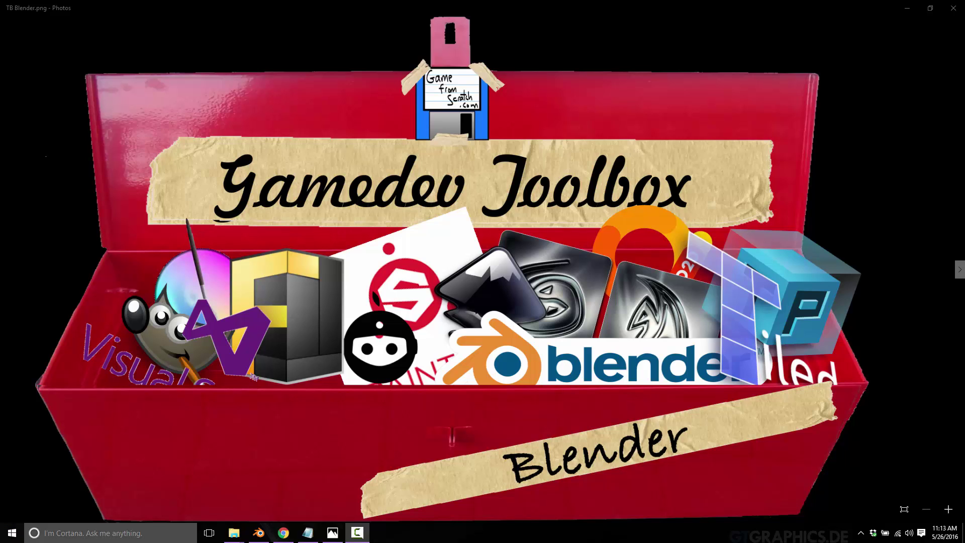
# Step: Bring the QuadJet Blender window forward, then show the blender.org homepage in Chrome
pyautogui.click(259, 532)
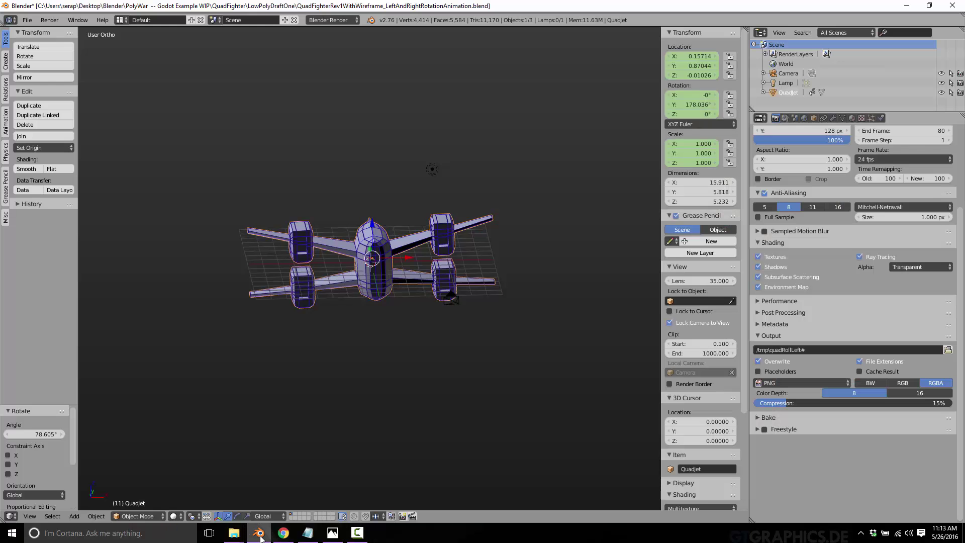
pyautogui.click(283, 533)
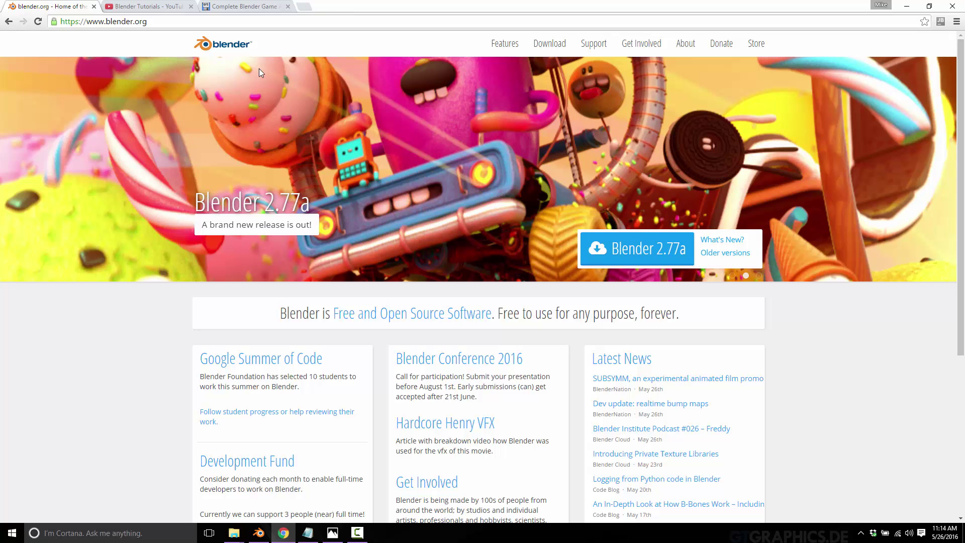
# Step: View the YouTube Blender Tutorials playlist, then scroll the Complete Blender Game Art Tutorial page
pyautogui.click(155, 6)
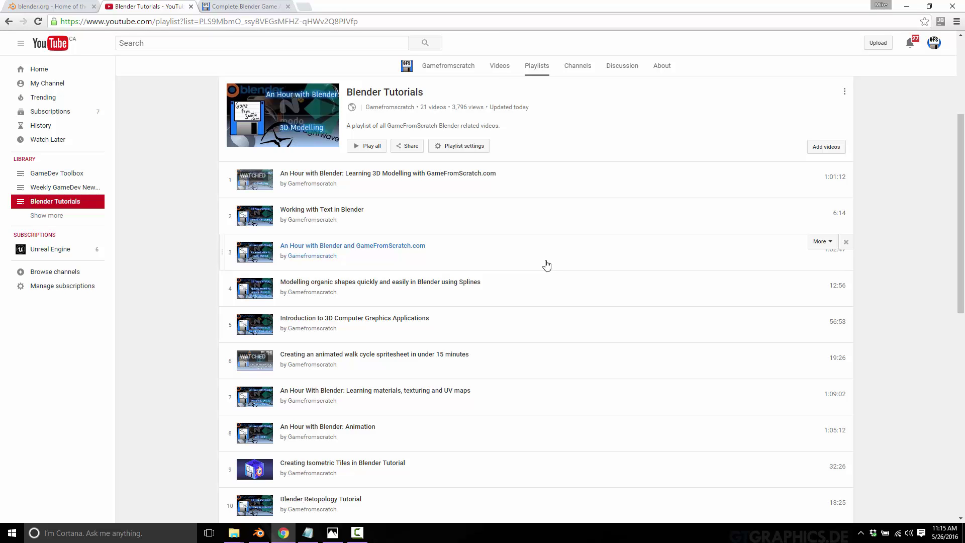
pyautogui.click(269, 7)
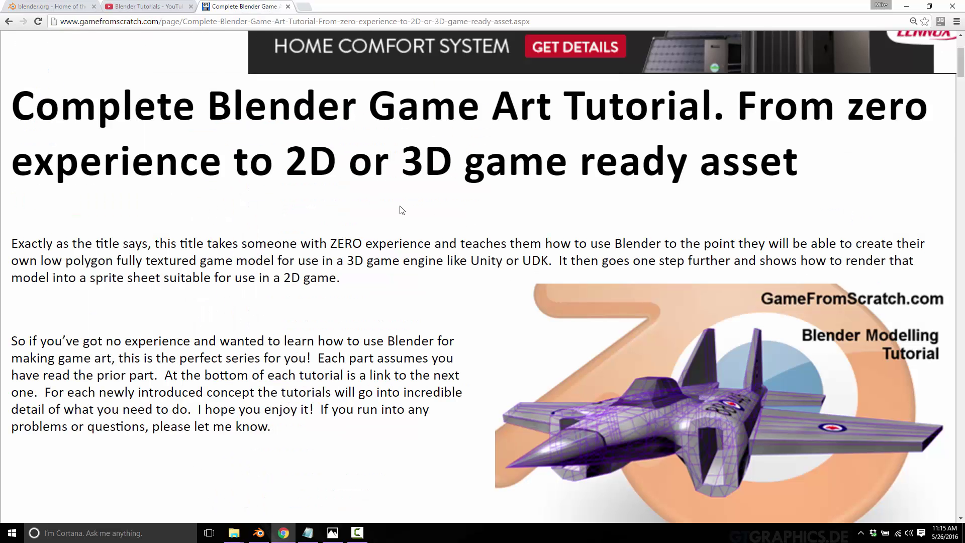
pyautogui.scroll(-20, 402, 210)
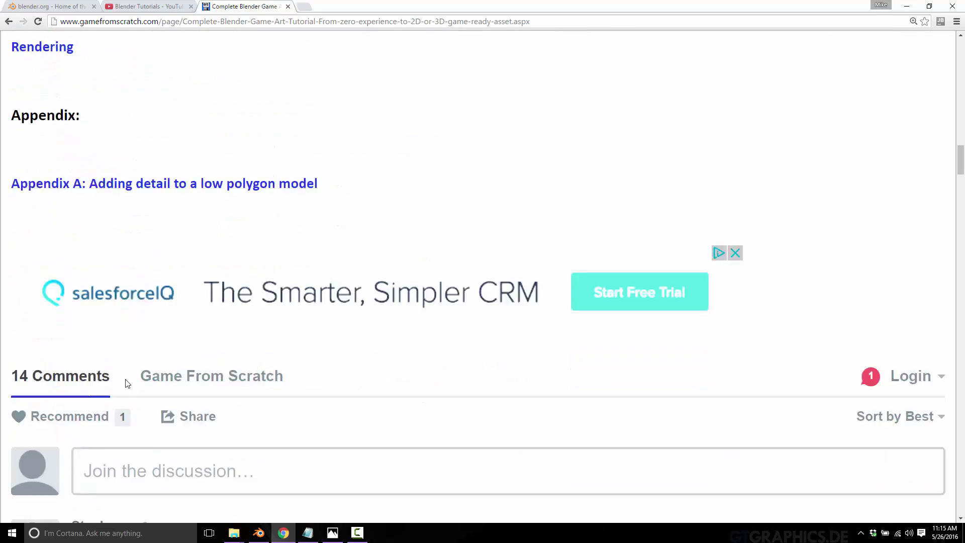
pyautogui.scroll(20, 168, 267)
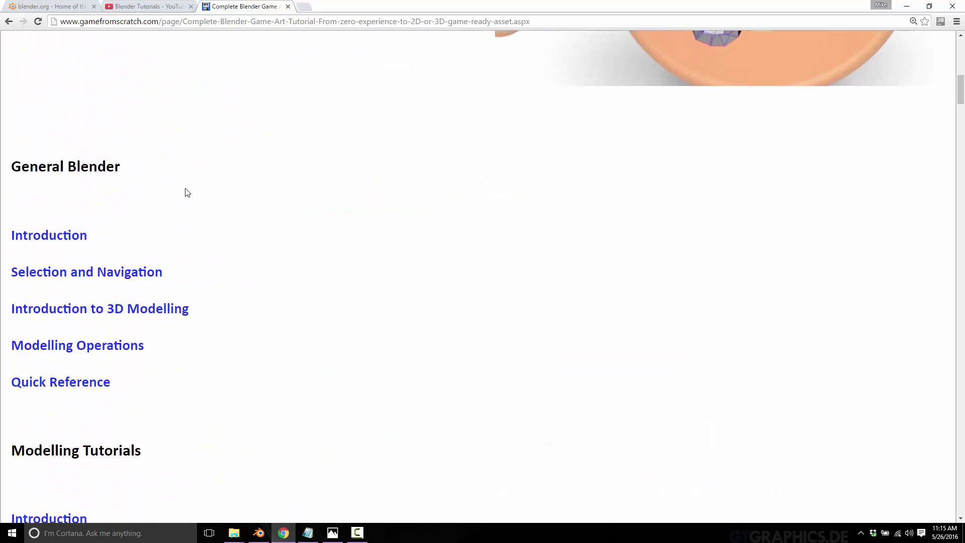
pyautogui.scroll(7, 187, 193)
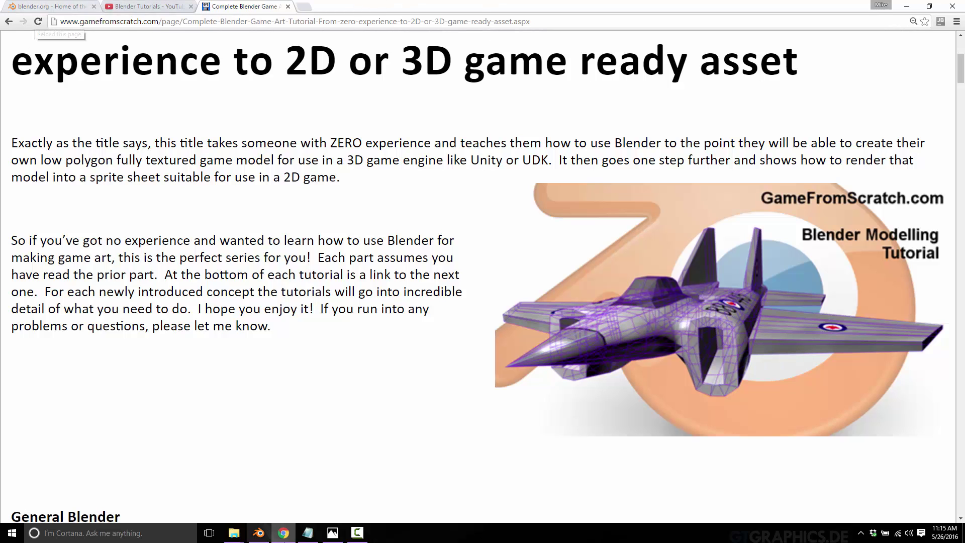
# Step: Hide the tool shelf and properties panel, and merge the Properties and Outliner areas into the 3D view
pyautogui.click(262, 532)
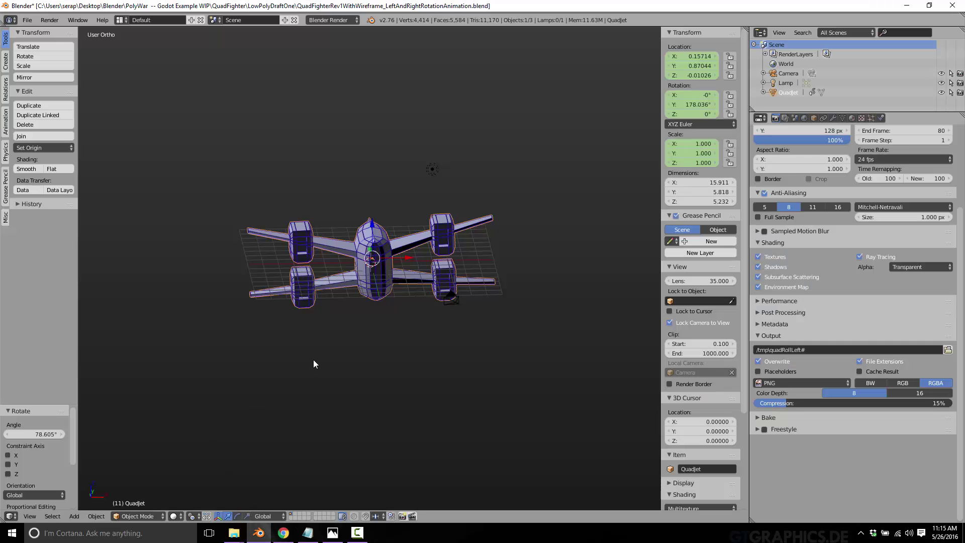
pyautogui.moveTo(491, 388); pyautogui.dragTo(412, 372, button='middle')
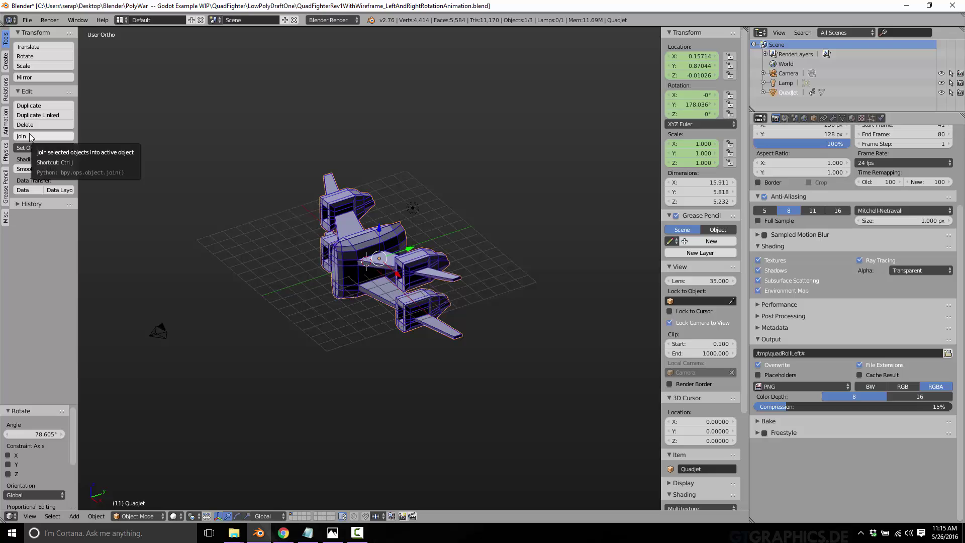
pyautogui.press('t')
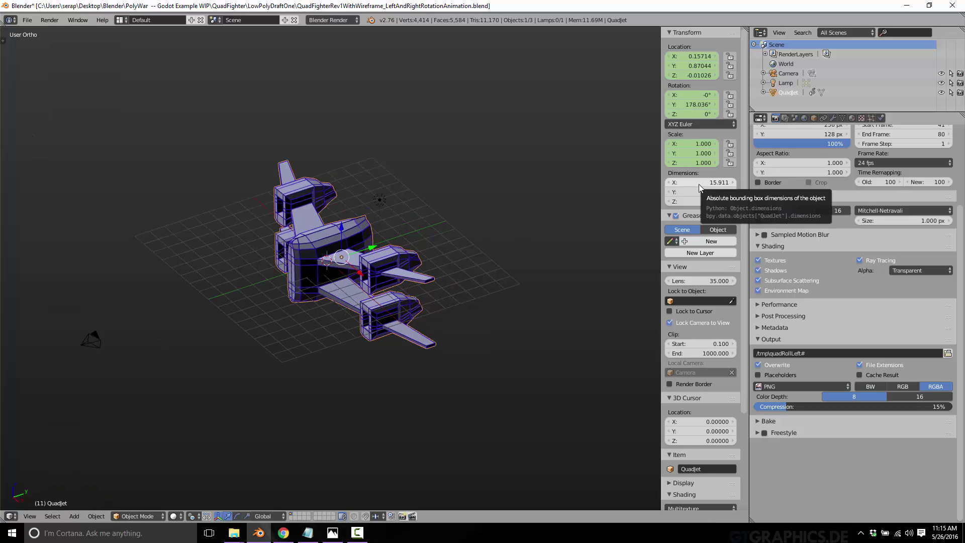
pyautogui.press('n')
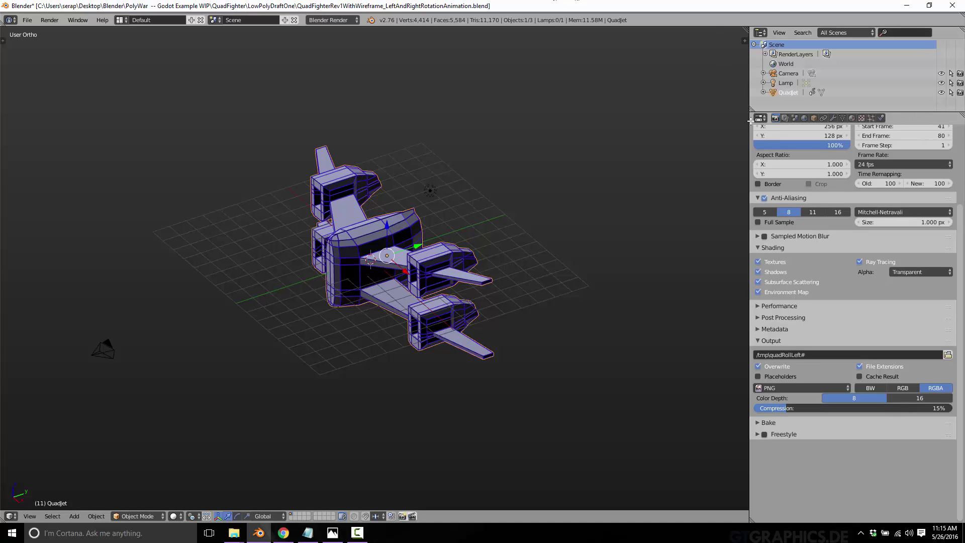
pyautogui.moveTo(750, 130); pyautogui.dragTo(789, 206)
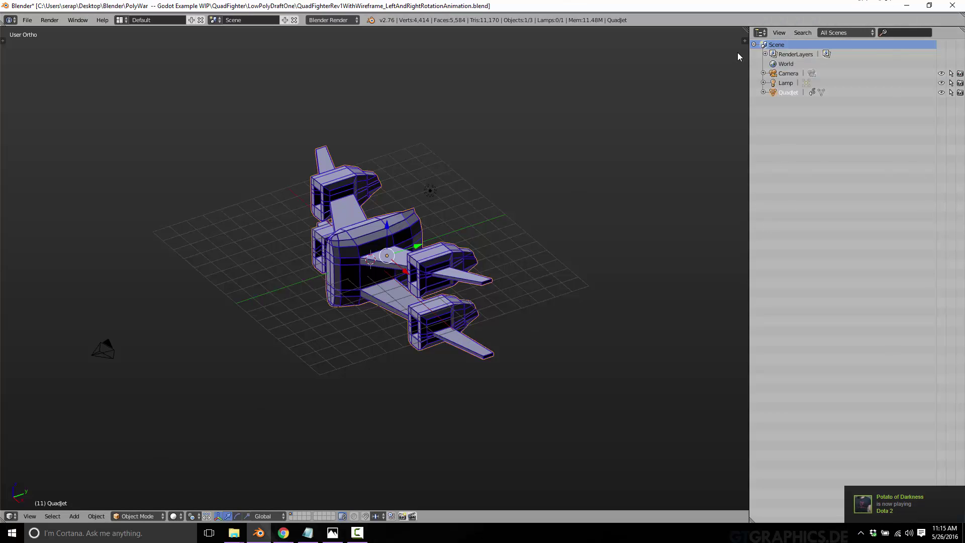
pyautogui.moveTo(744, 34); pyautogui.dragTo(780, 66)
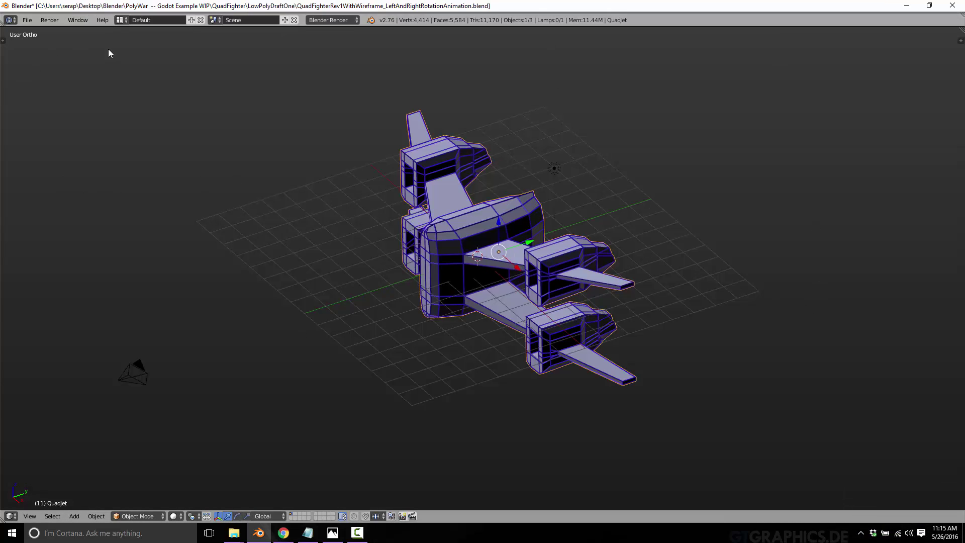
# Step: Switch to the Game Logic layout, then to 3D View Full, and pan the quadcopter up
pyautogui.click(122, 20)
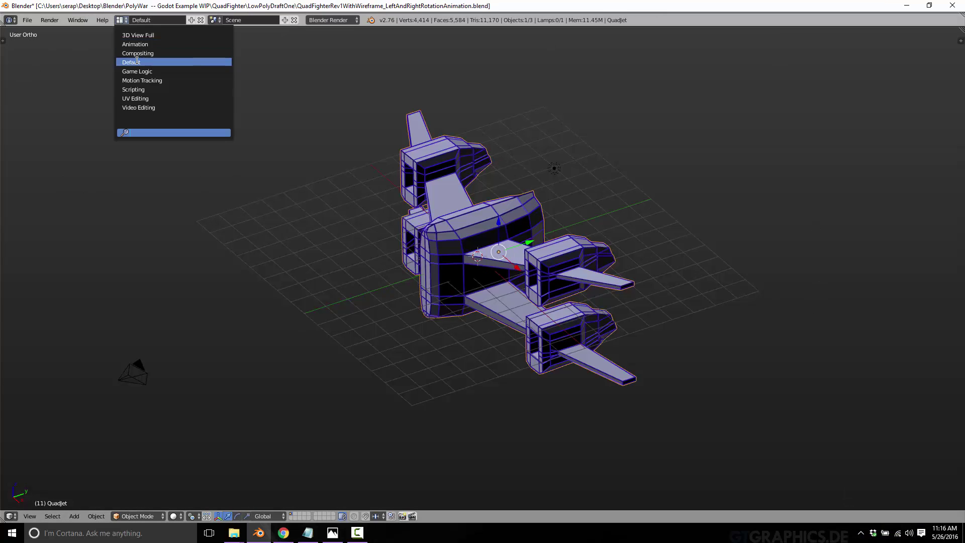
pyautogui.click(138, 71)
pyautogui.click(124, 20)
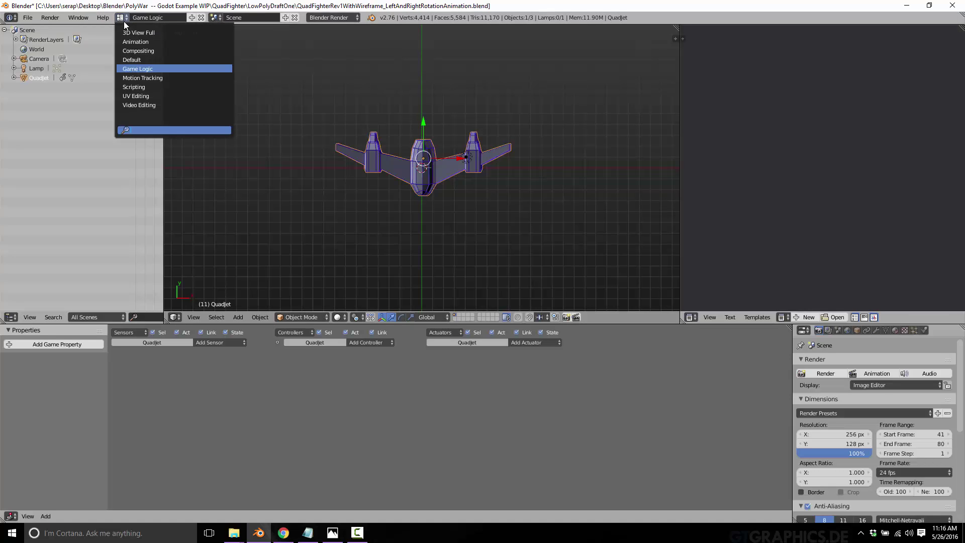
pyautogui.click(126, 32)
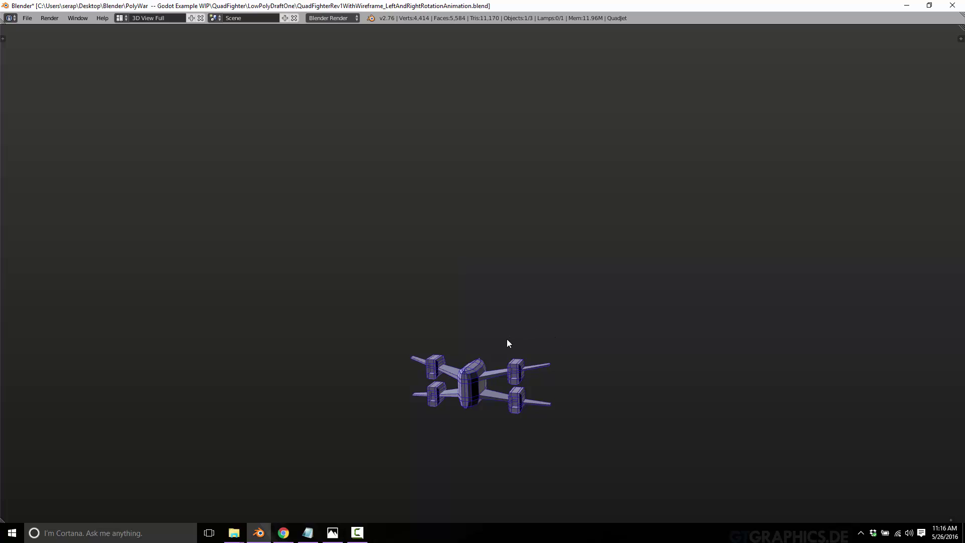
pyautogui.keyDown('shift'); pyautogui.moveTo(507, 344); pyautogui.dragTo(511, 227, button='middle'); pyautogui.keyUp('shift')
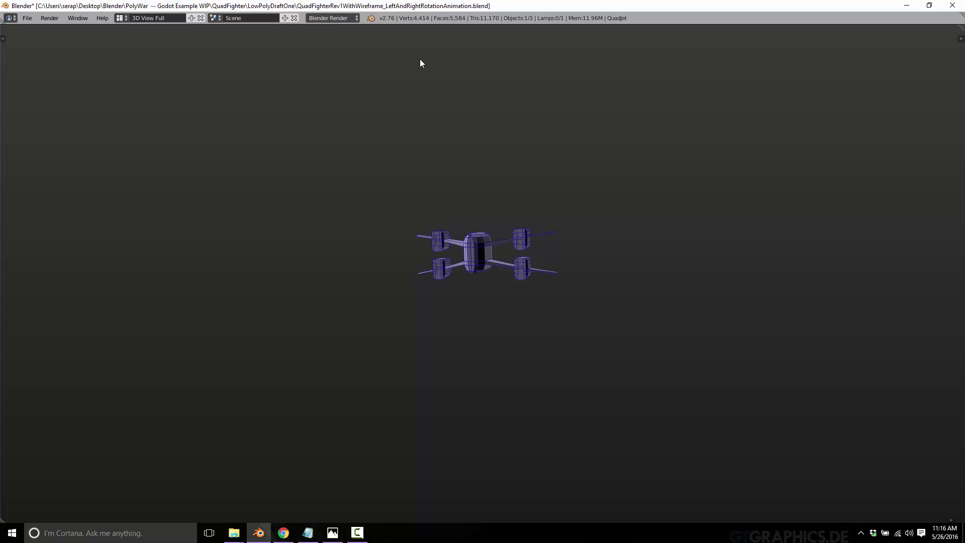
# Step: Play the QuadJet rotation in the Animation layout, zoom the curve graph, then switch to Compositing
pyautogui.click(120, 19)
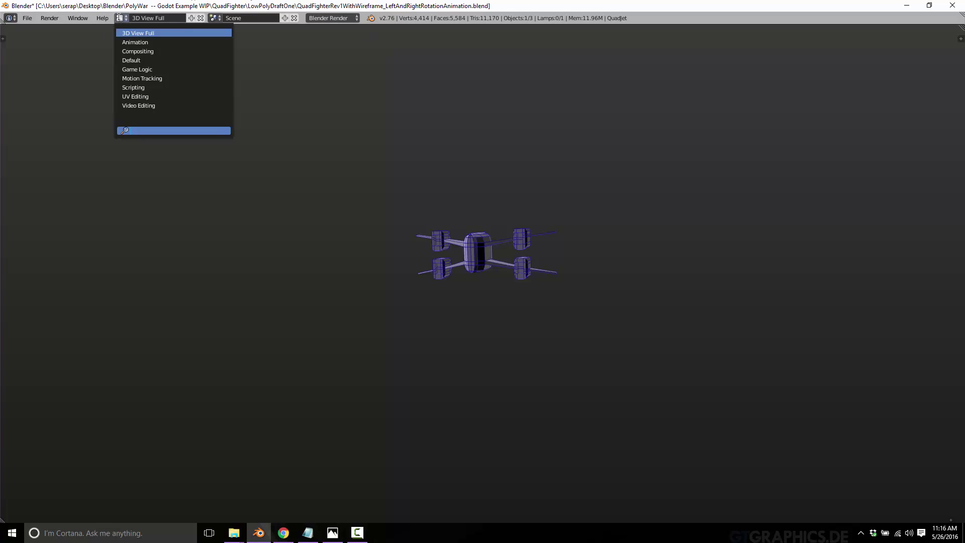
pyautogui.click(134, 42)
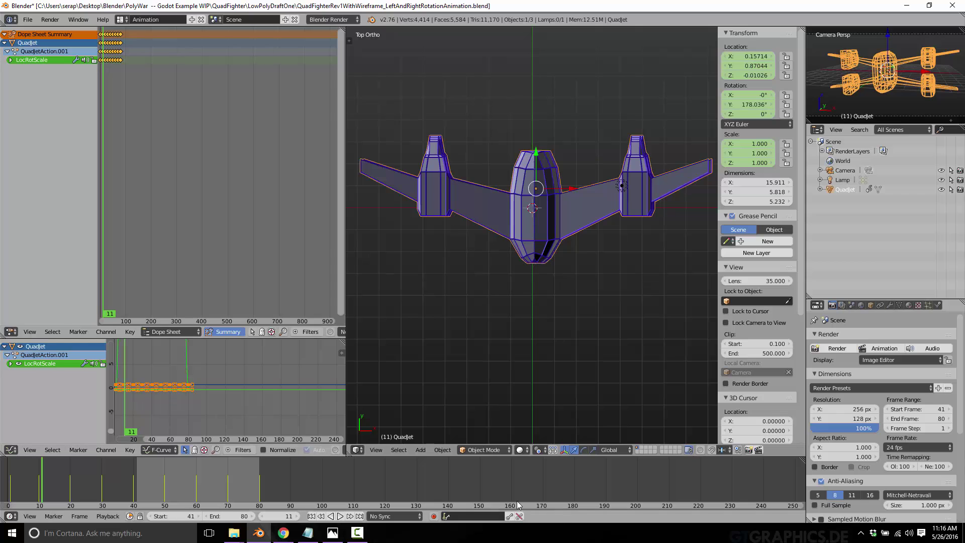
pyautogui.click(340, 516)
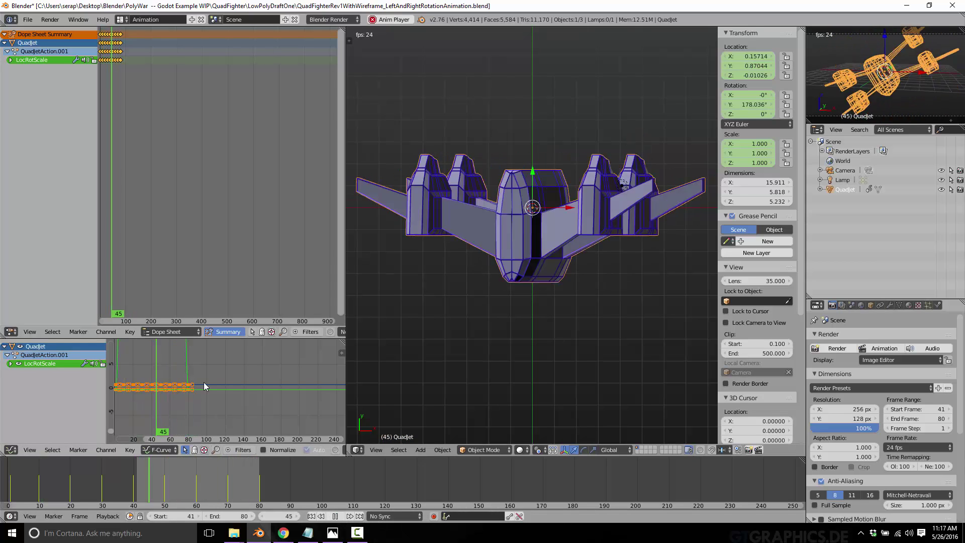
pyautogui.keyDown('ctrl'); pyautogui.moveTo(204, 386); pyautogui.dragTo(196, 405, button='middle'); pyautogui.keyUp('ctrl')
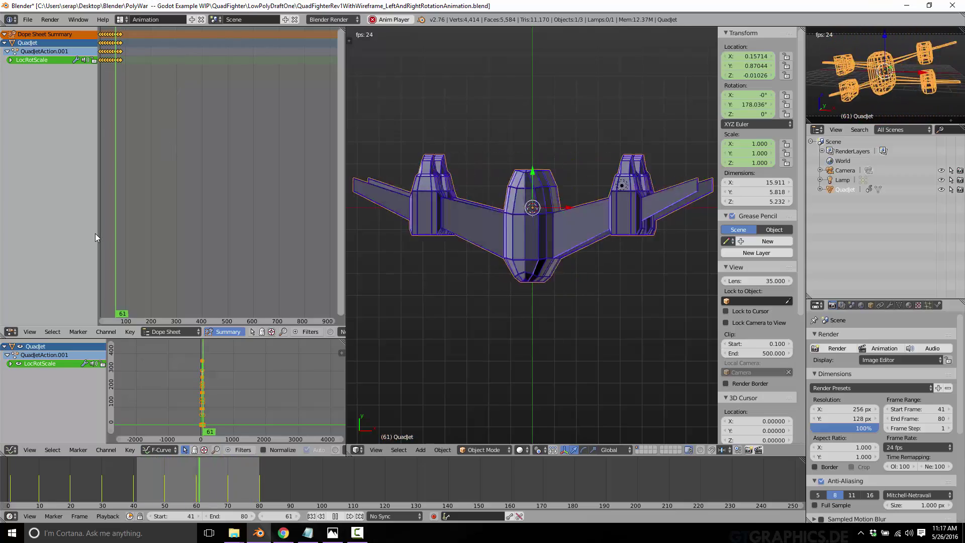
pyautogui.click(127, 20)
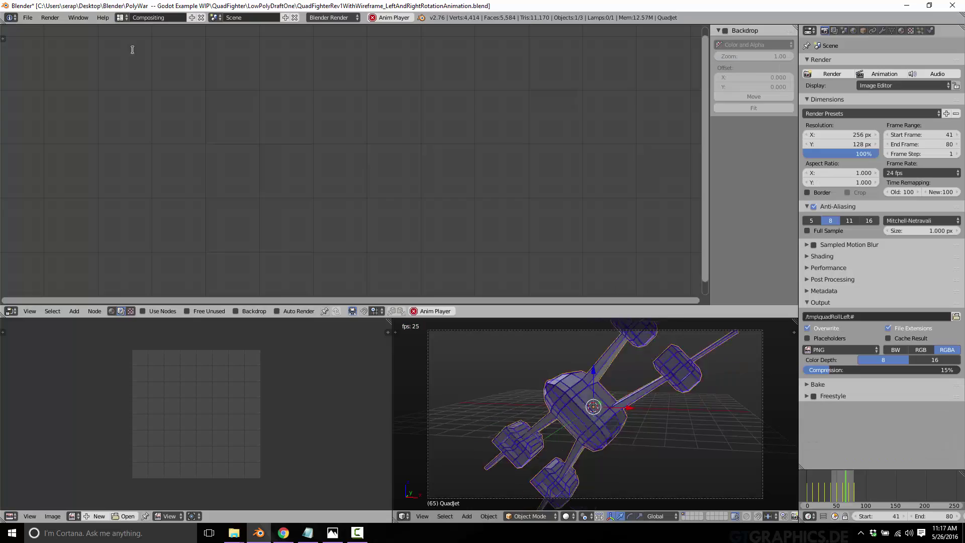
pyautogui.click(146, 55)
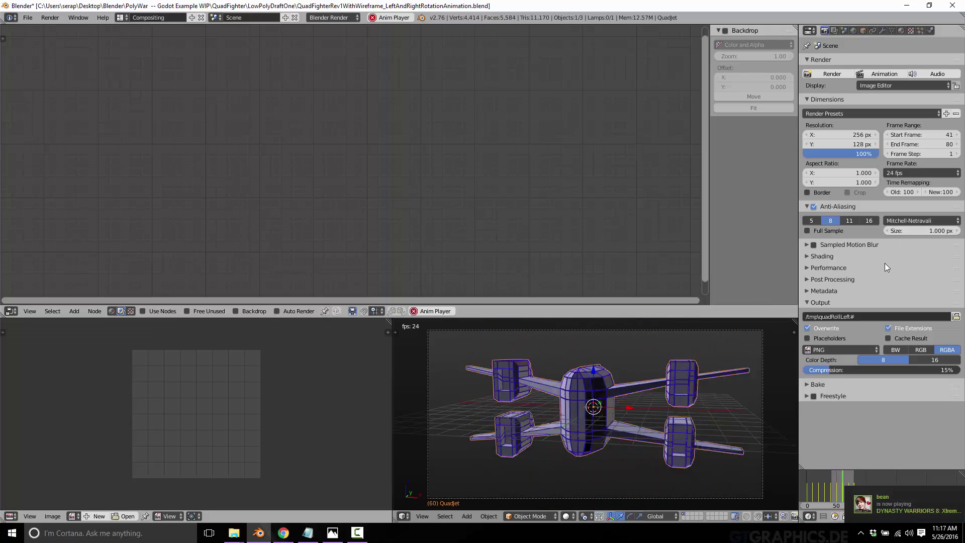
pyautogui.click(874, 348)
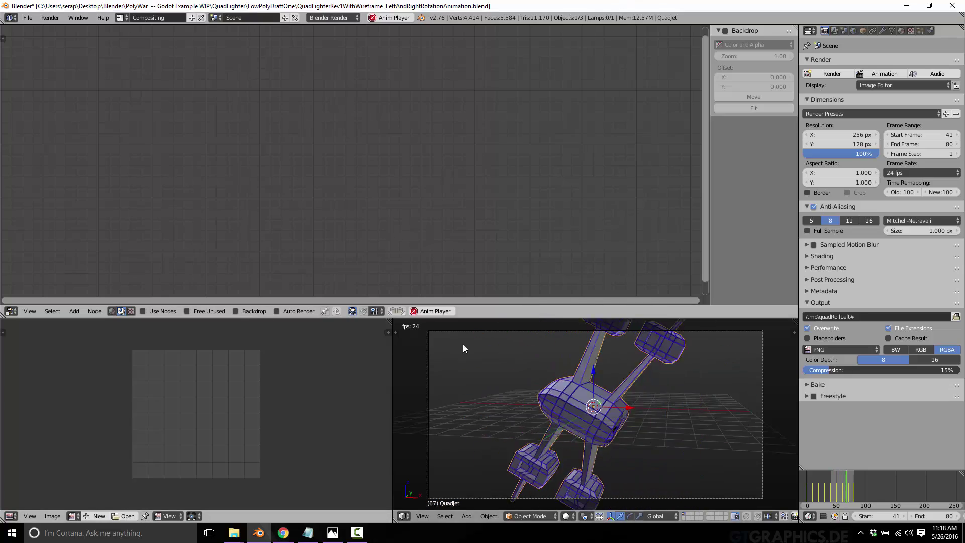
# Step: Pick Game Logic from the screen layout dropdown to show the QuadJet's logic bricks
pyautogui.click(127, 20)
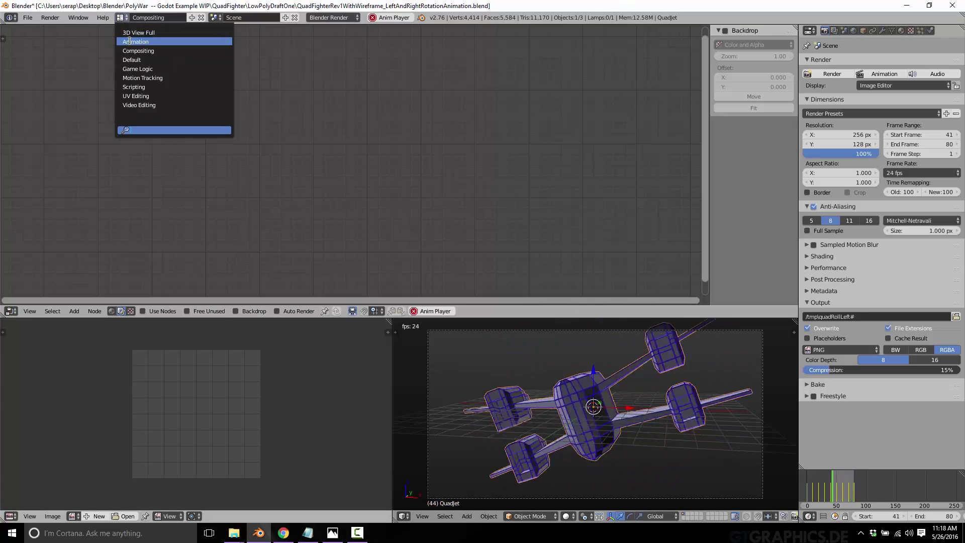
pyautogui.click(136, 69)
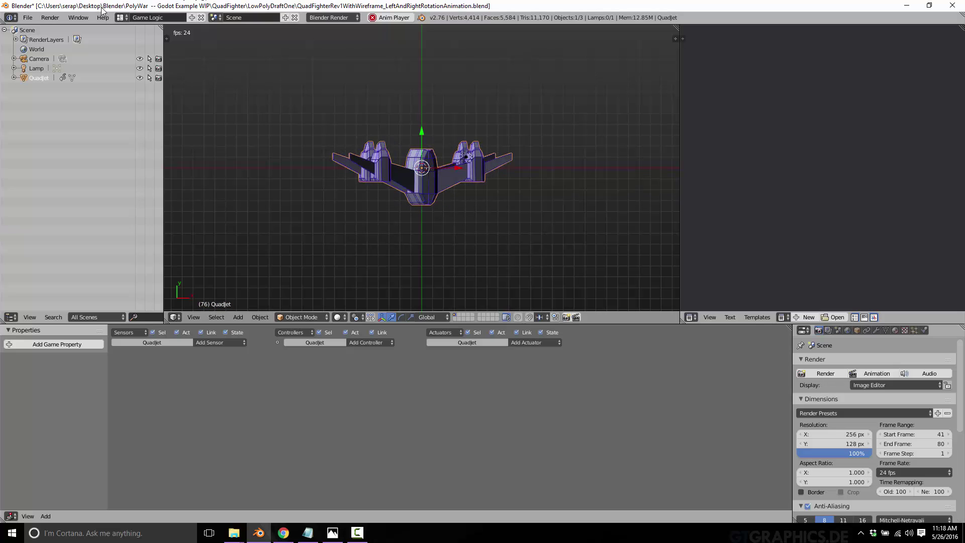
pyautogui.click(119, 17)
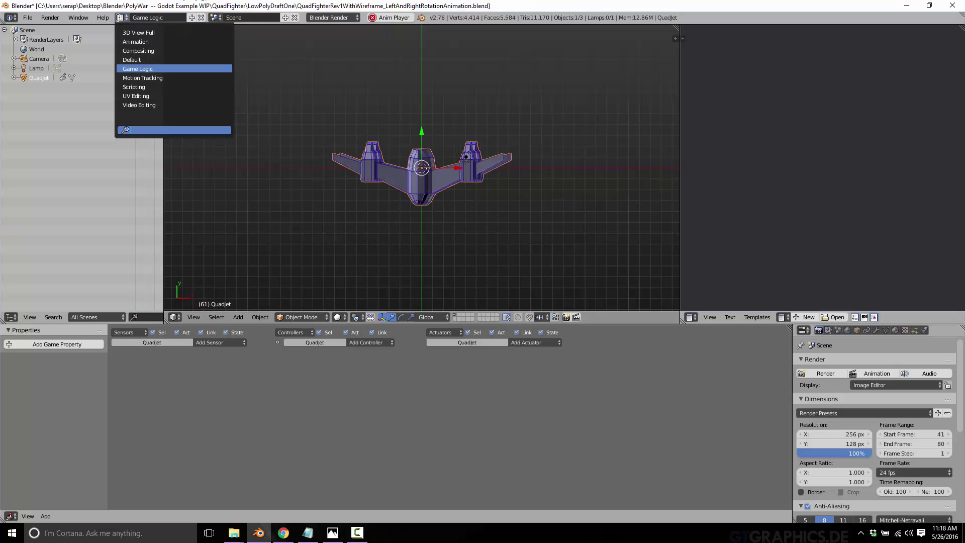
pyautogui.click(136, 87)
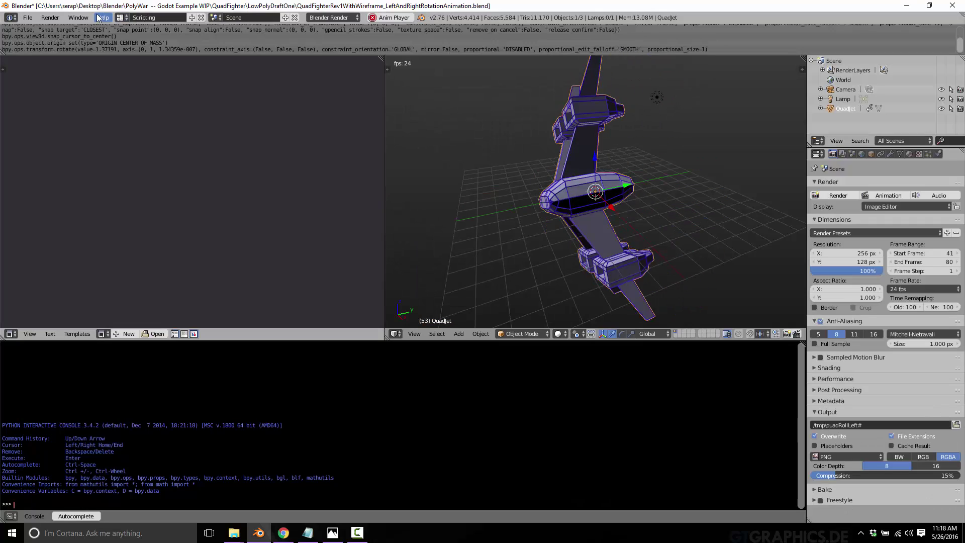
pyautogui.click(121, 17)
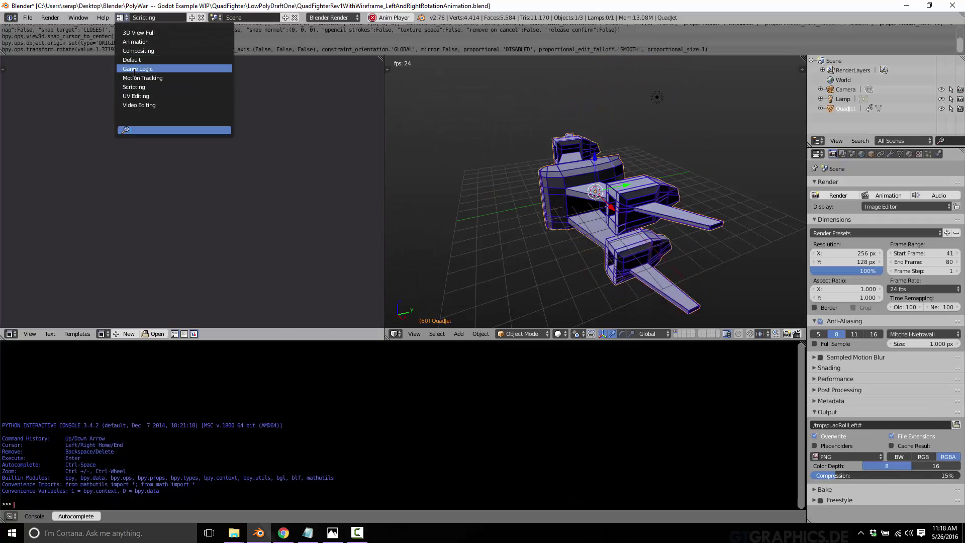
pyautogui.click(134, 68)
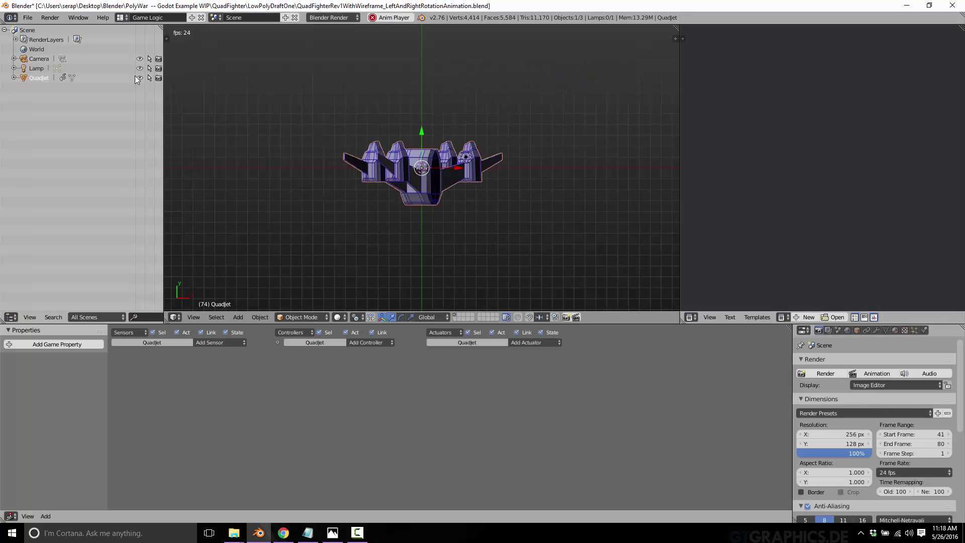
pyautogui.click(122, 20)
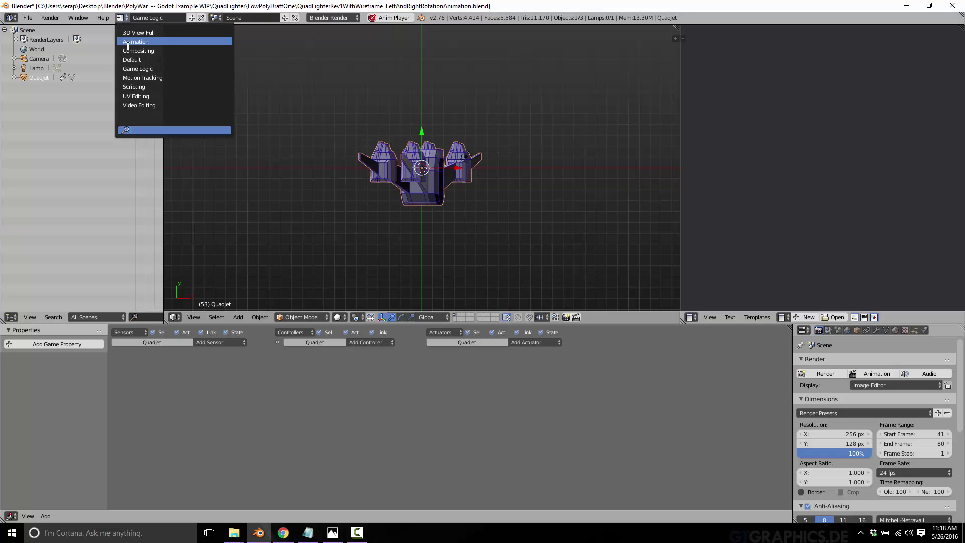
pyautogui.click(135, 75)
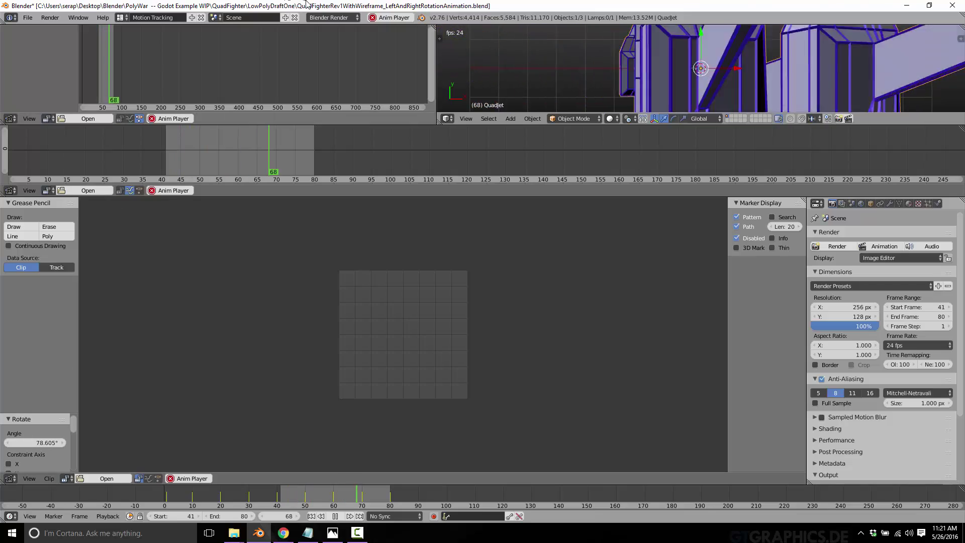
# Step: Switch to the Default layout, then search operators for 'Beve' and dismiss the search
pyautogui.click(125, 19)
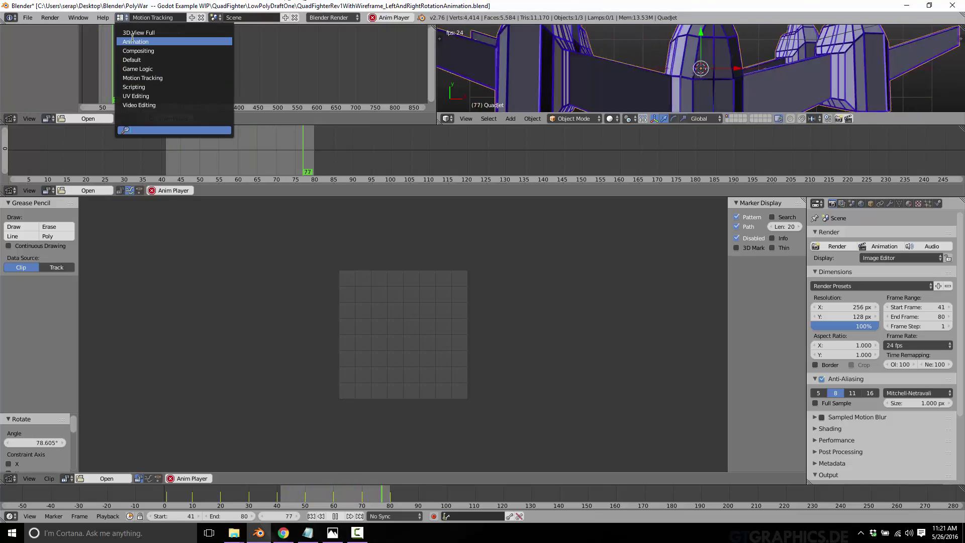
pyautogui.click(131, 56)
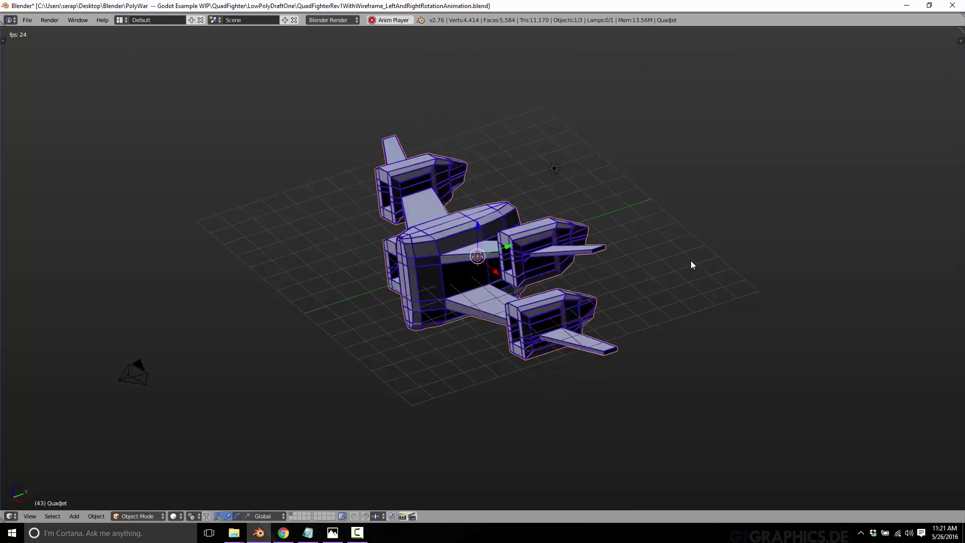
pyautogui.press('space')
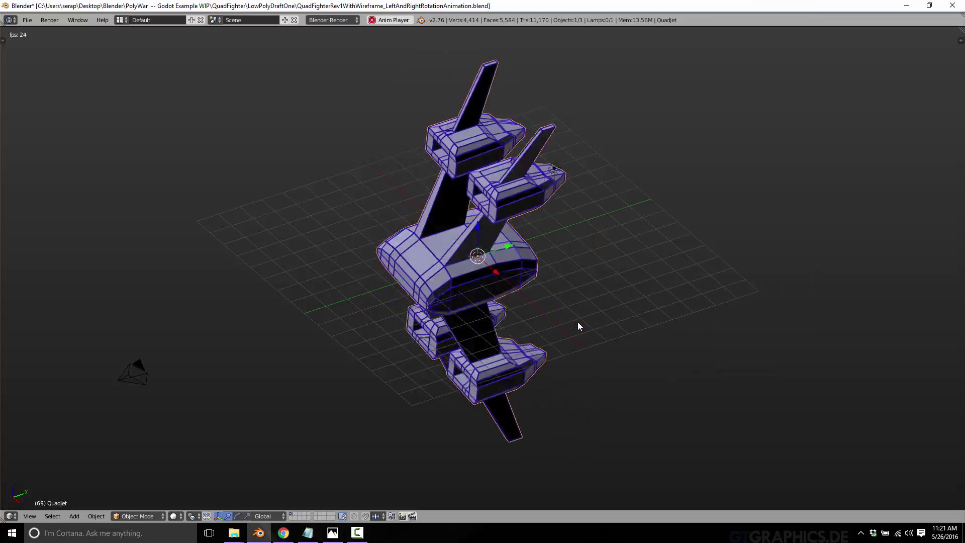
pyautogui.press('space')
pyautogui.write('Be')
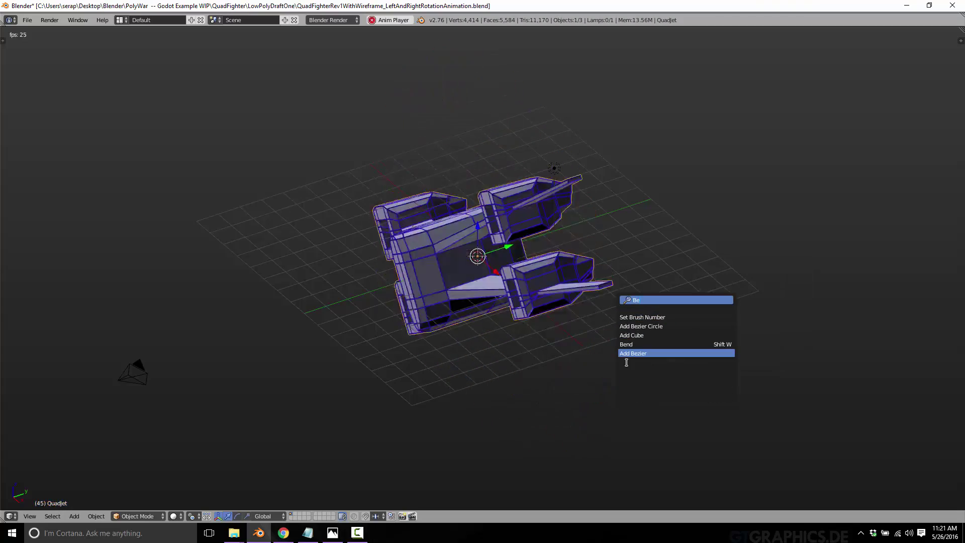
pyautogui.write('ve')
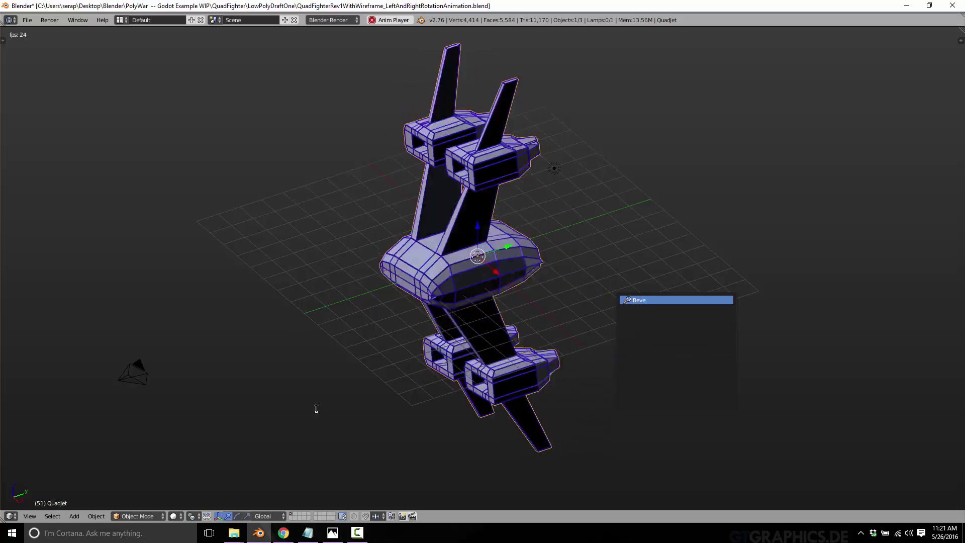
pyautogui.press('Escape')
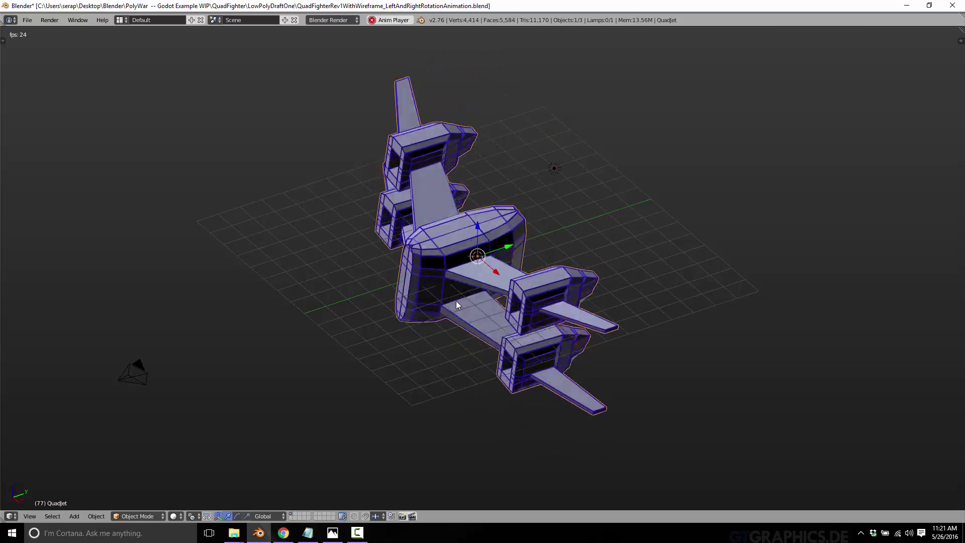
# Step: Enter Edit Mode, browse the Tool Shelf tabs back to Tools, and show the Specials menu
pyautogui.press('Tab')
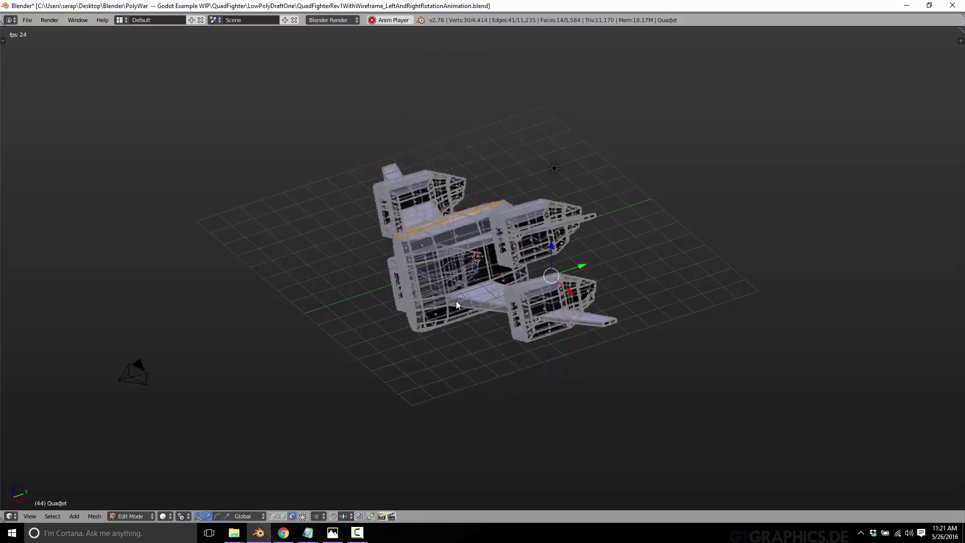
pyautogui.hotkey('ctrl', 'f')
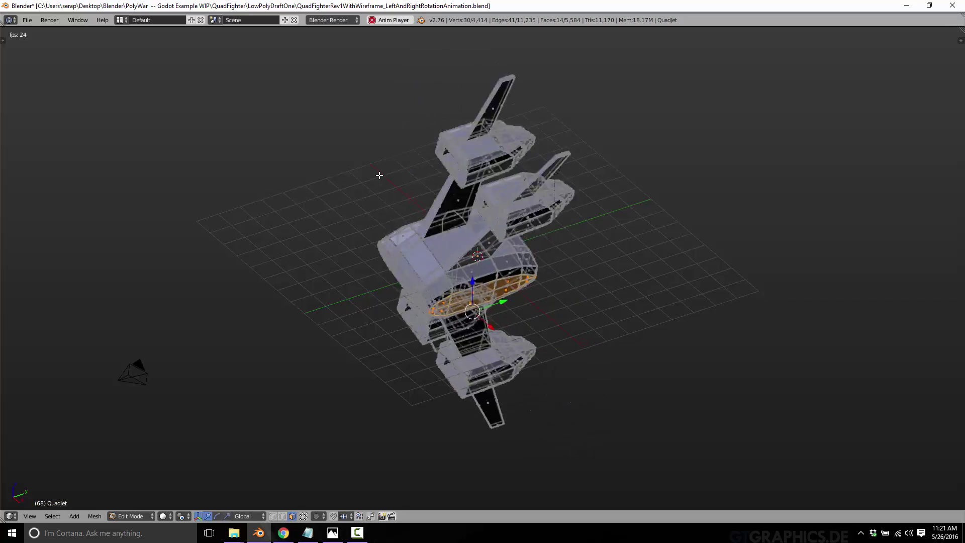
pyautogui.press('t')
pyautogui.click(5, 63)
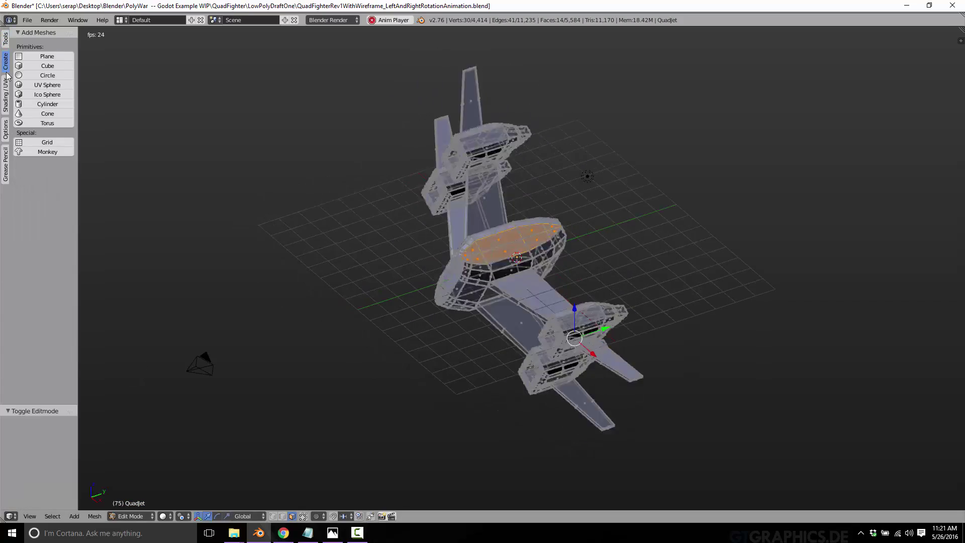
pyautogui.click(6, 93)
pyautogui.click(5, 127)
pyautogui.click(5, 166)
pyautogui.click(5, 41)
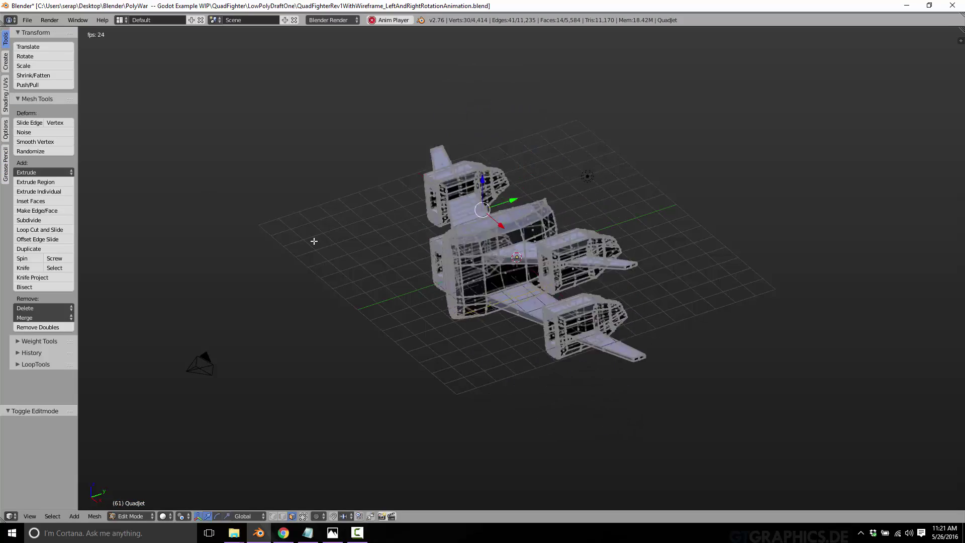
pyautogui.press('w')
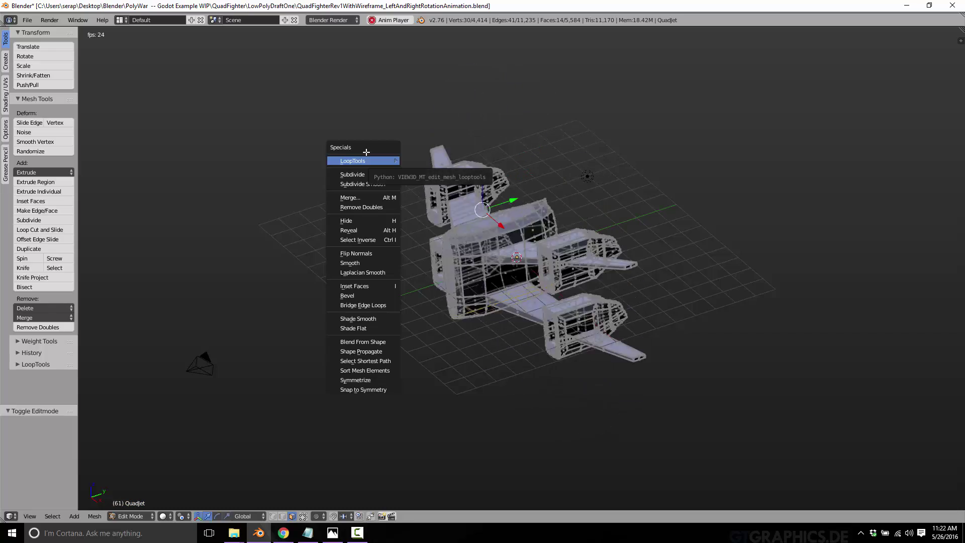
# Step: Switch to Chrome and scroll through the Complete Blender Game Art Tutorial page
pyautogui.click(283, 532)
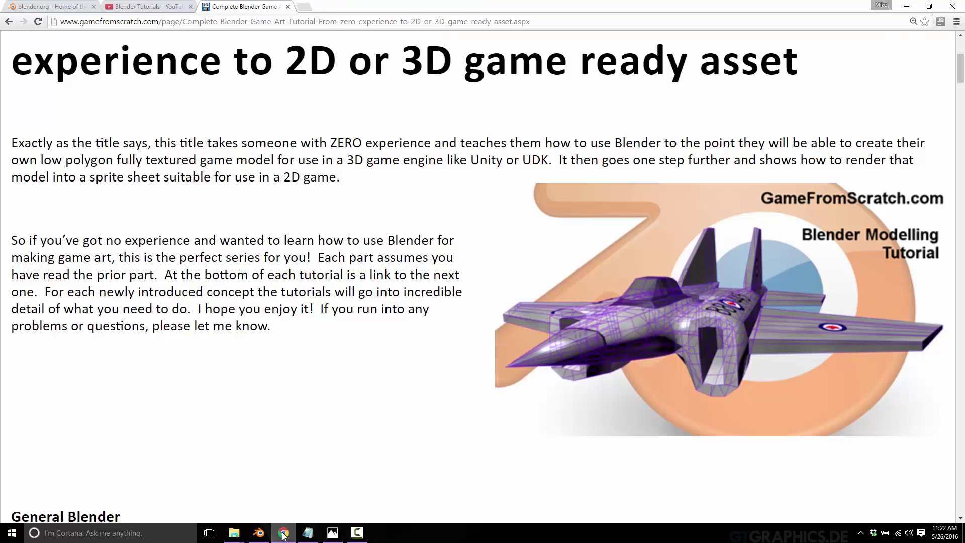
pyautogui.click(128, 9)
pyautogui.click(245, 6)
pyautogui.scroll(-6, 409, 237)
pyautogui.scroll(6, 412, 242)
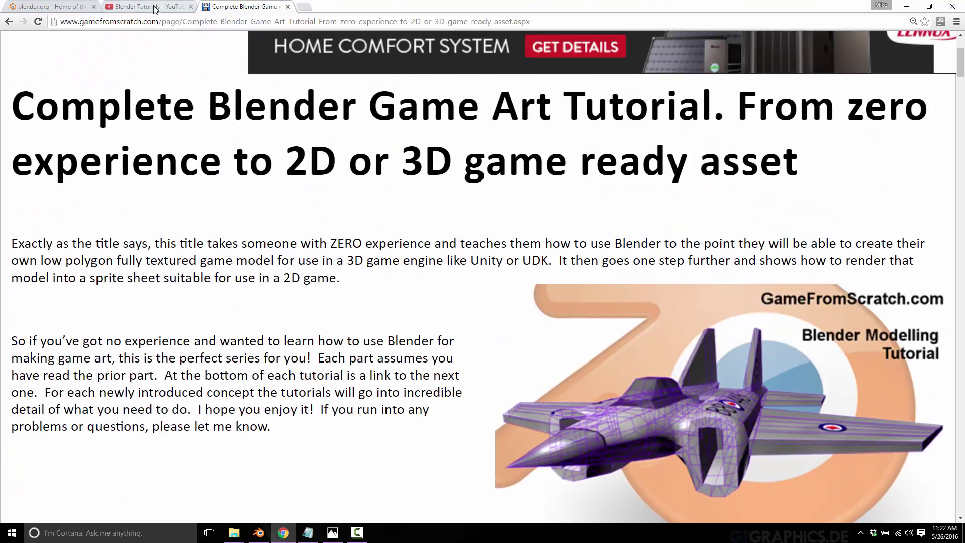
# Step: Show the 21-video Gamefromscratch Blender Tutorials playlist, scrolling back to its header
pyautogui.click(146, 6)
pyautogui.scroll(-8, 373, 266)
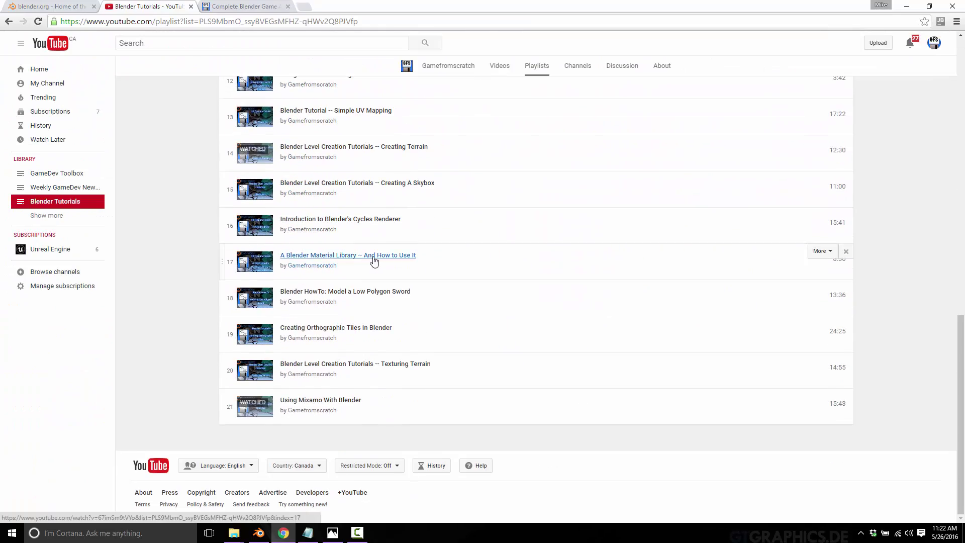
pyautogui.scroll(10, 374, 261)
pyautogui.scroll(1, 373, 261)
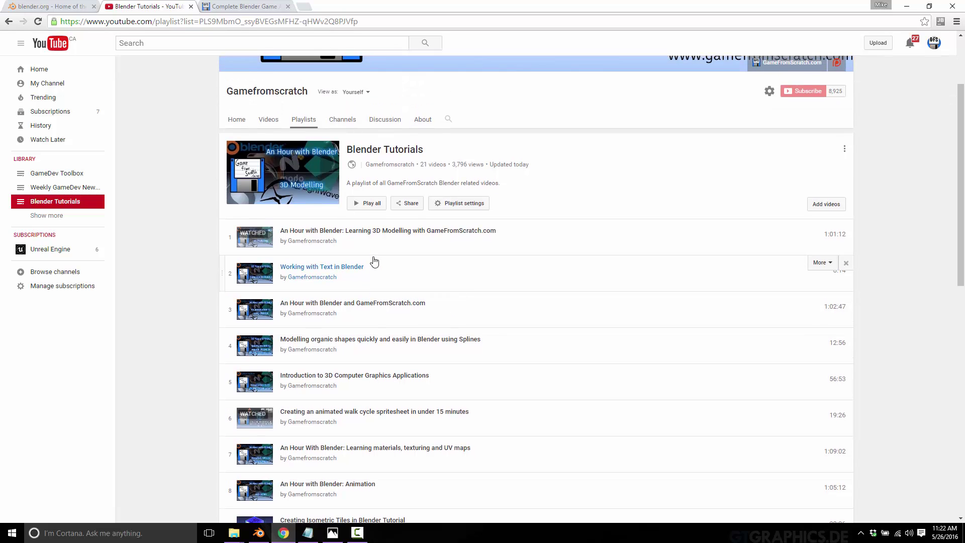